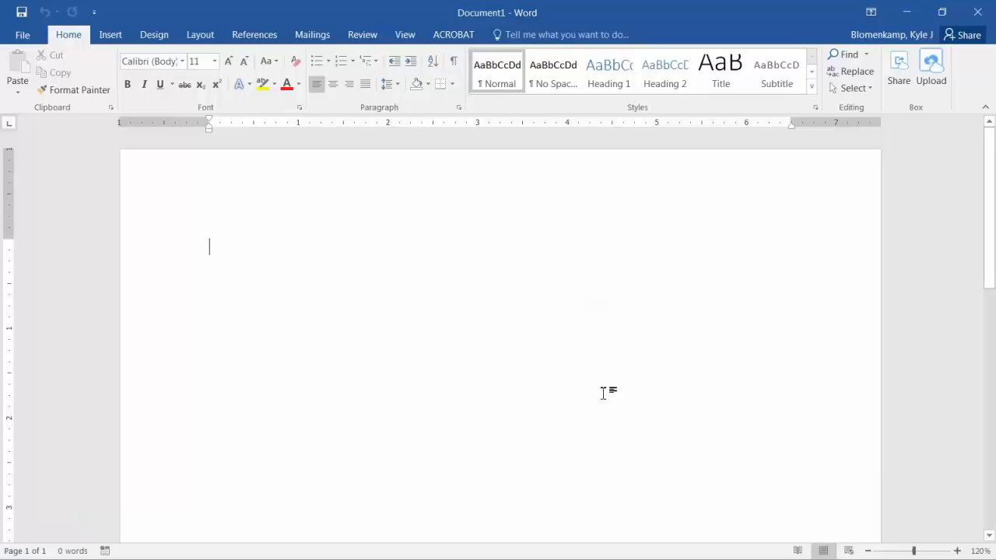
# Create a new document as an Avery A4/A5 label sheet with Bypass Tray as the paper tray.
pyautogui.click(317, 40)
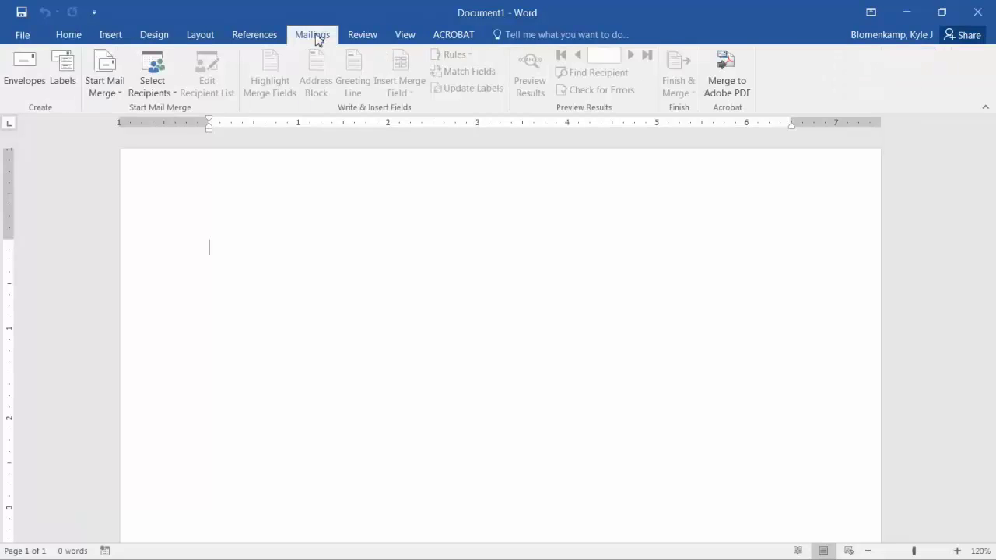
pyautogui.hotkey('ctrl', 'n')
pyautogui.click(102, 94)
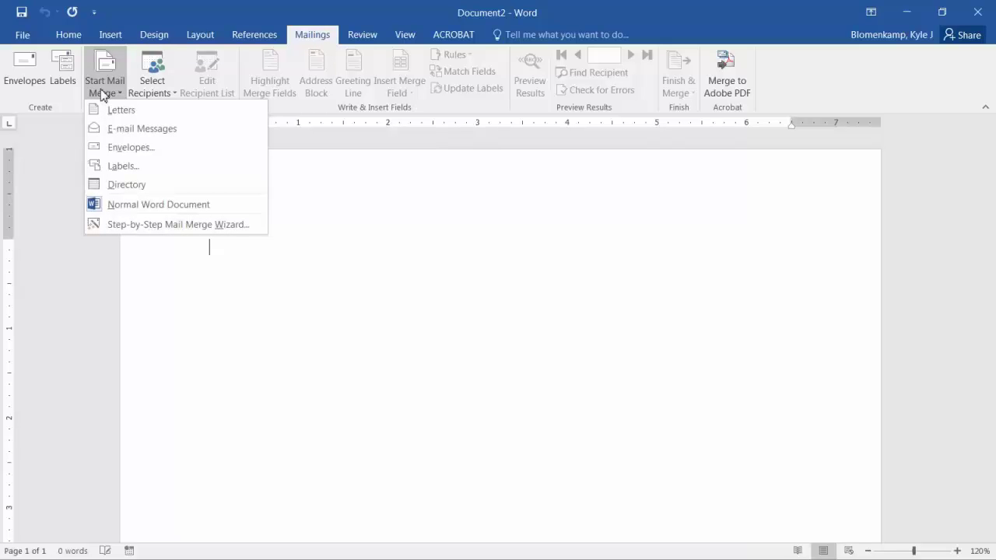
pyautogui.click(125, 167)
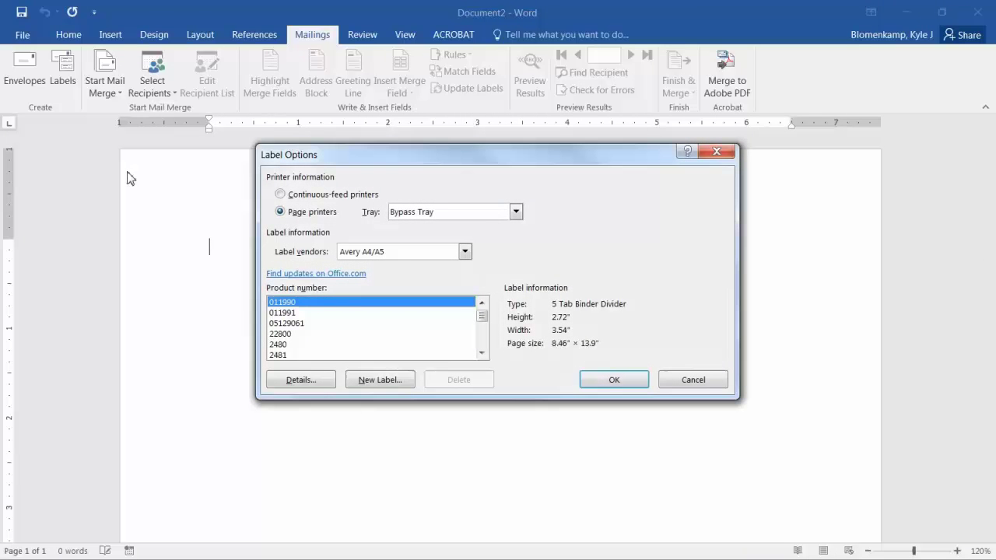
pyautogui.click(517, 212)
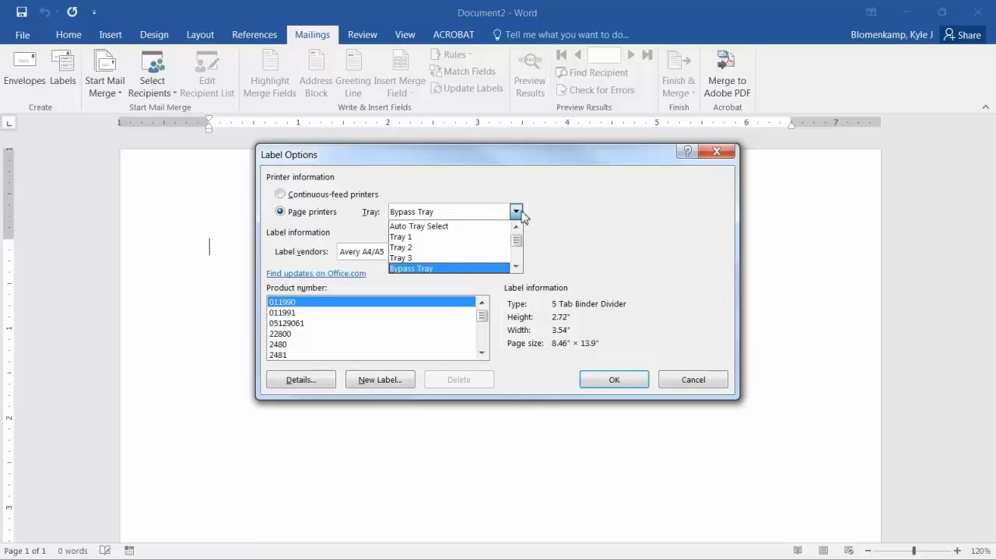
pyautogui.click(520, 214)
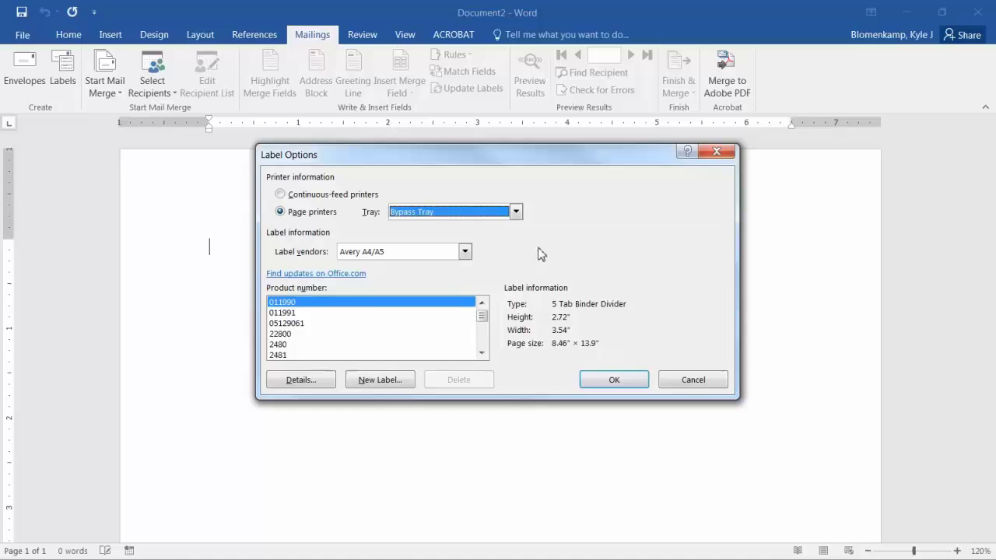
pyautogui.click(625, 381)
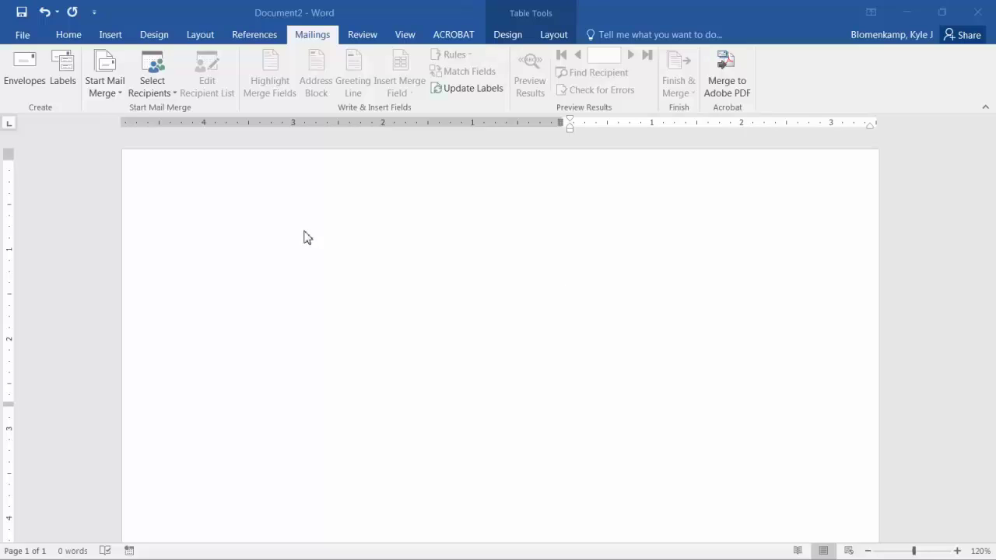
# Use the Superhero Member List workbook on the Desktop as the labels' recipient list.
pyautogui.click(155, 88)
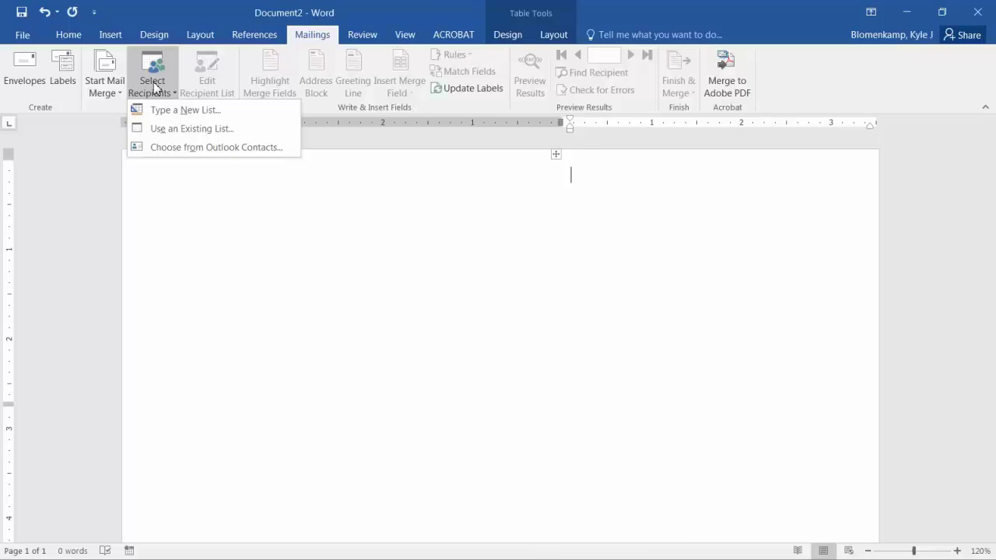
pyautogui.click(172, 135)
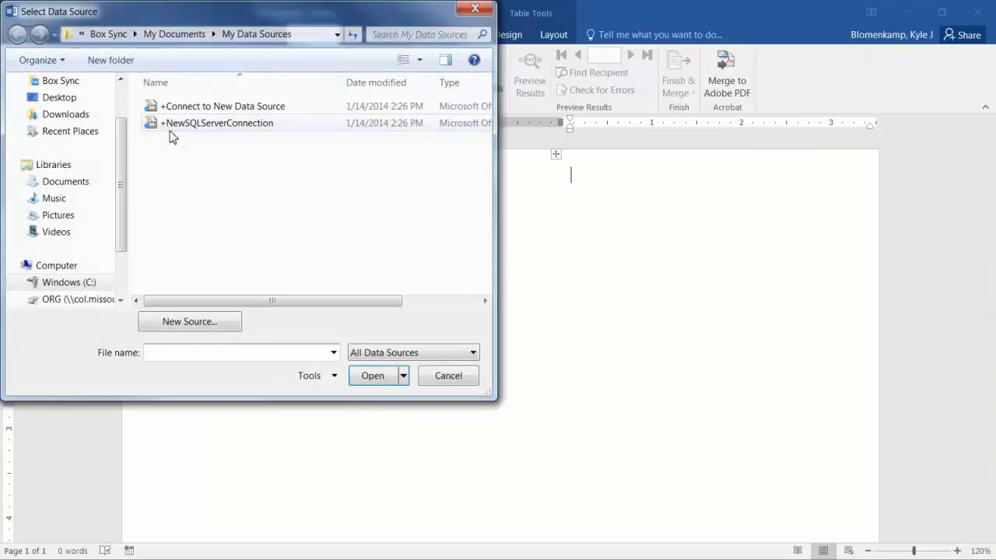
pyautogui.click(71, 100)
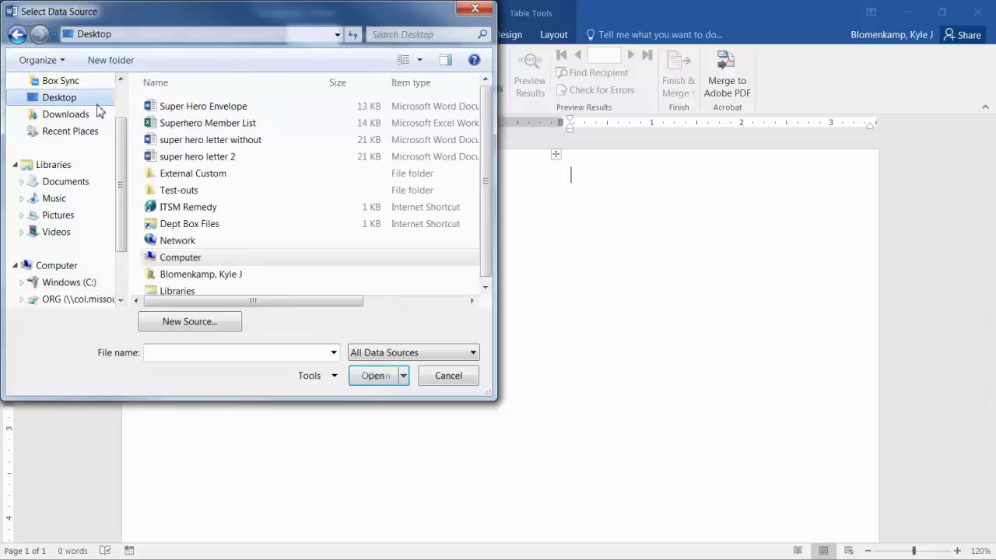
pyautogui.doubleClick(189, 123)
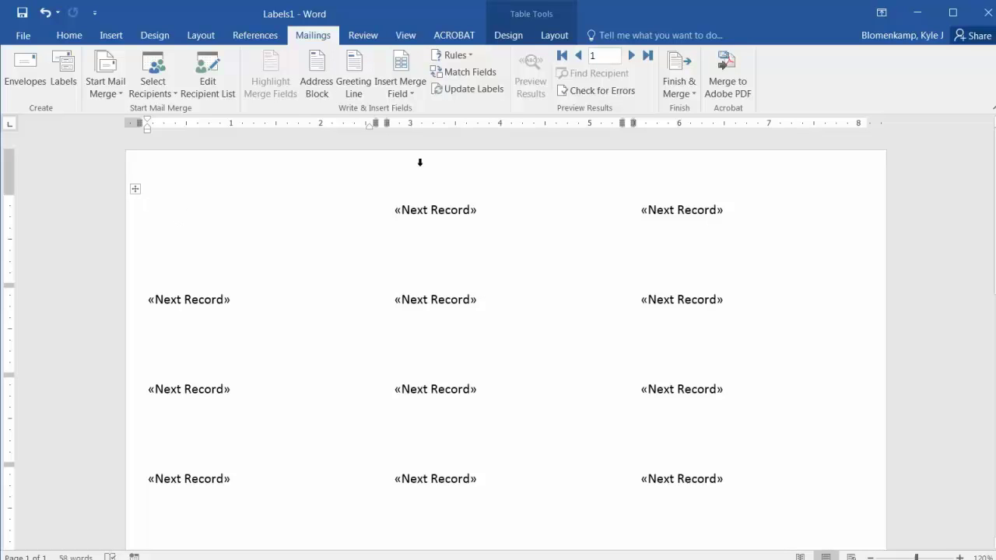
# Put Title, FirstName and LastName merge fields on the first label's first line.
pyautogui.click(412, 91)
pyautogui.click(412, 107)
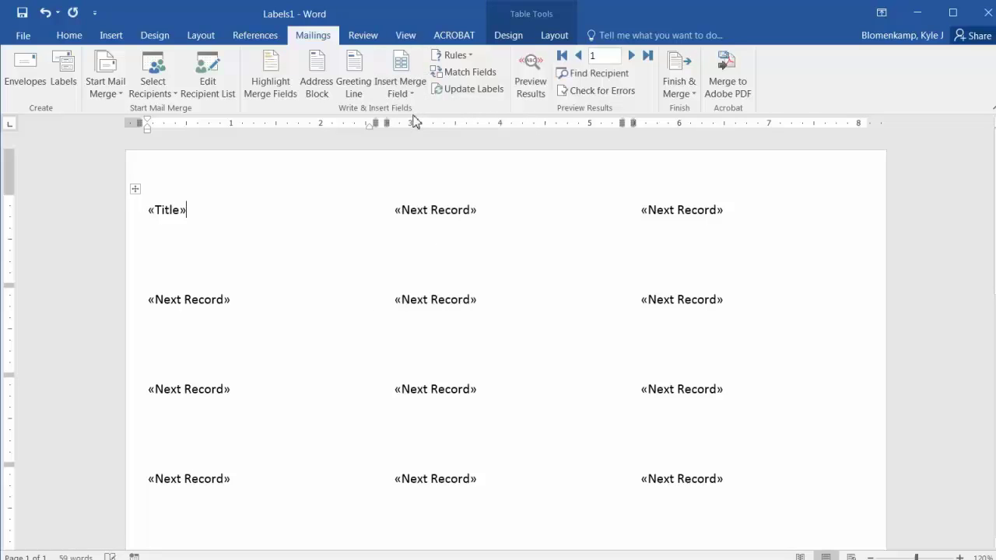
pyautogui.click(405, 90)
pyautogui.click(406, 130)
pyautogui.click(404, 91)
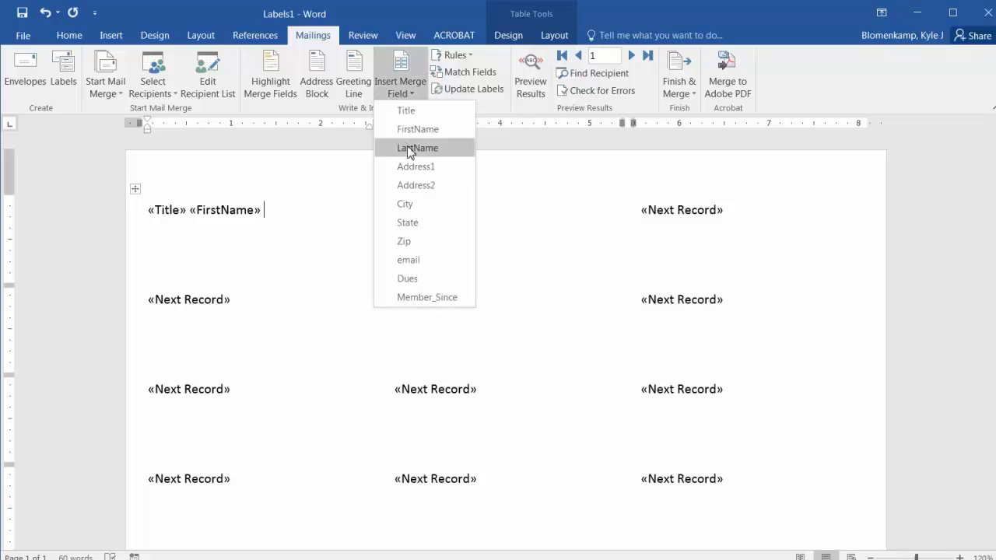
pyautogui.click(408, 149)
pyautogui.press('Return')
# Add Address1 and Address2 merge fields on the second and third lines.
pyautogui.click(404, 90)
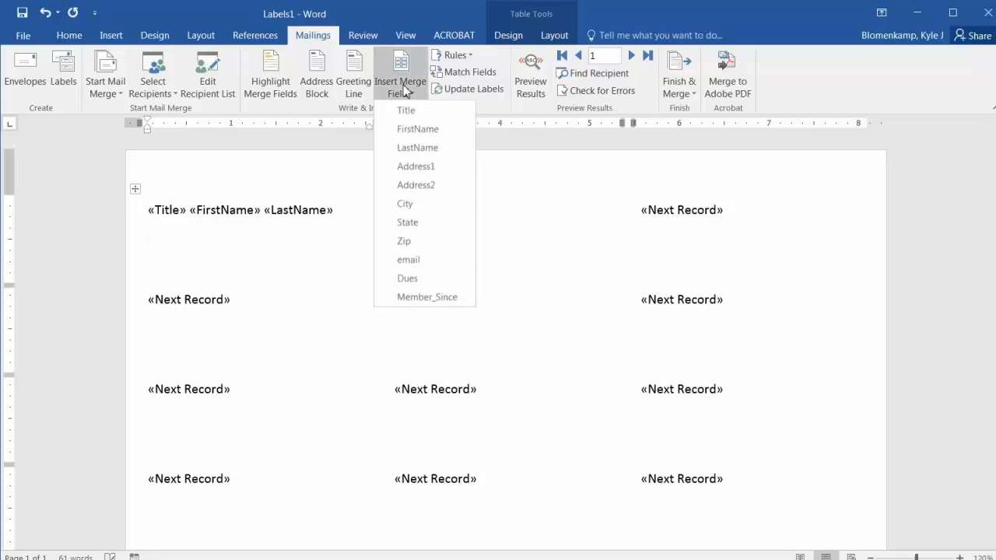
pyautogui.click(412, 168)
pyautogui.press('Return')
pyautogui.click(405, 90)
pyautogui.click(410, 190)
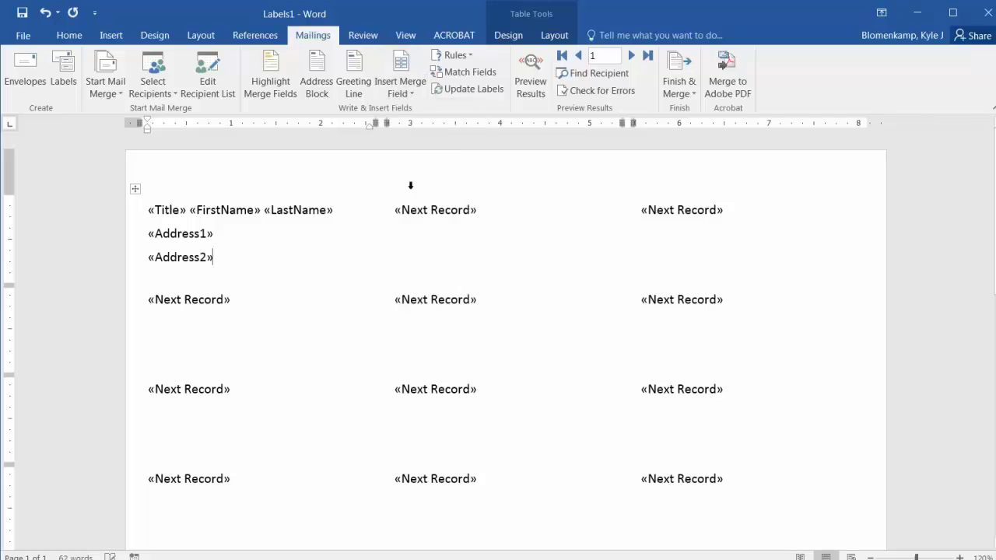
pyautogui.press('Return')
# Add City, State and Zip fields on the fourth line, then select the label's fields.
pyautogui.click(396, 90)
pyautogui.click(415, 204)
pyautogui.click(396, 89)
pyautogui.click(410, 222)
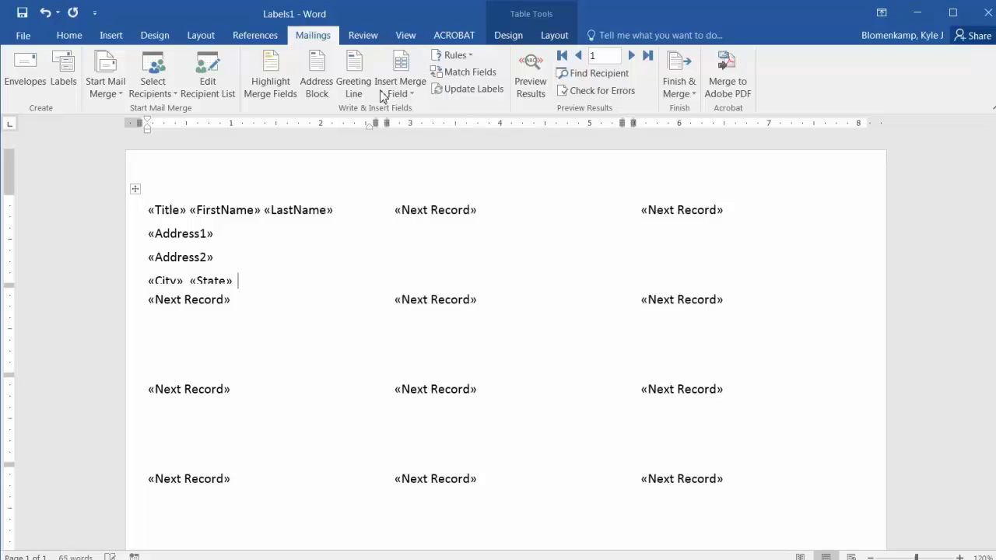
pyautogui.click(397, 91)
pyautogui.click(408, 242)
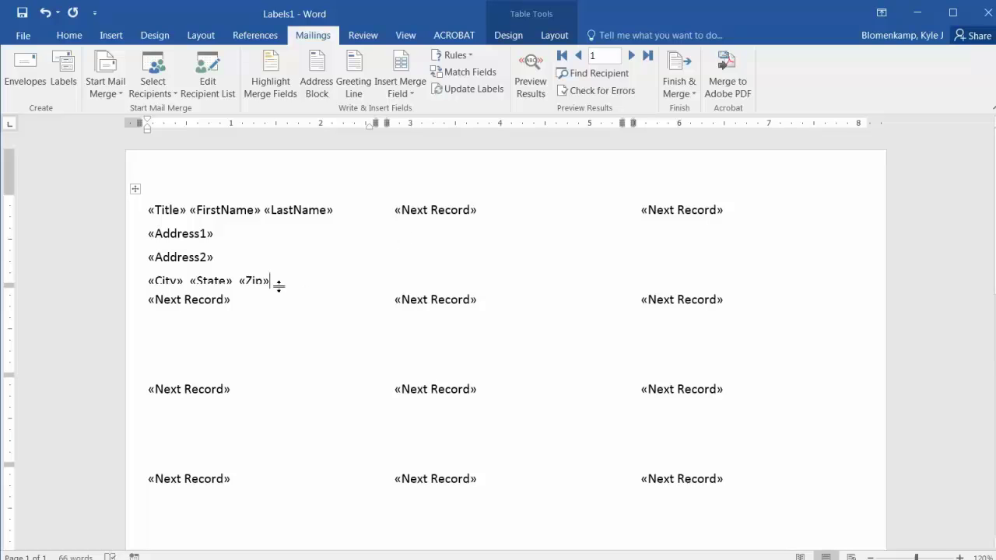
pyautogui.moveTo(275, 283); pyautogui.dragTo(131, 200)
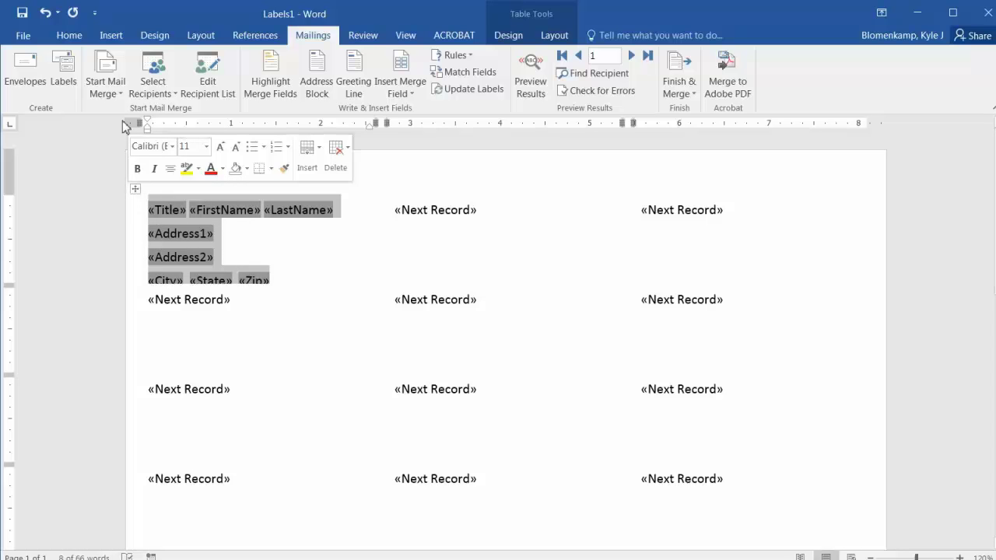
# Remove the space before paragraphs in the first label so its lines sit close together.
pyautogui.click(69, 36)
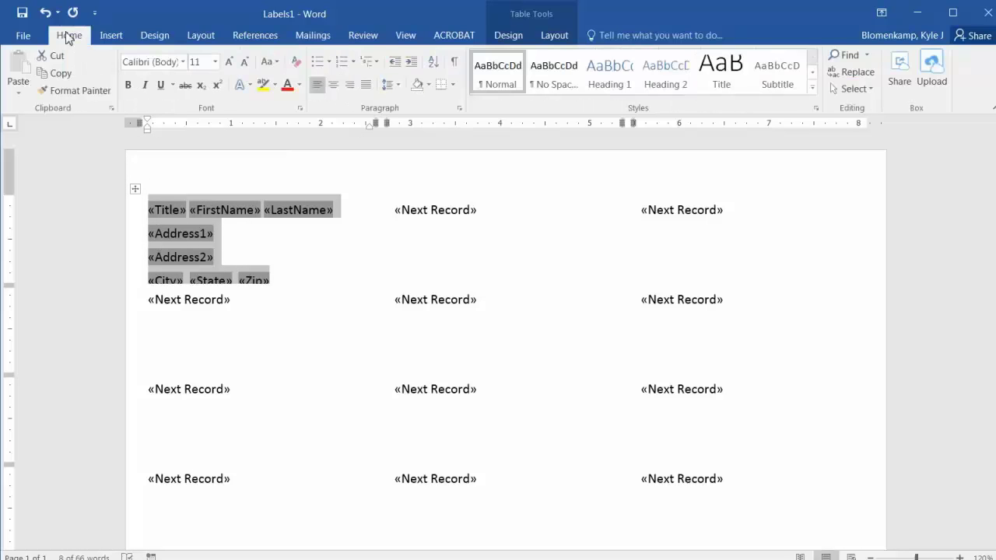
pyautogui.click(399, 86)
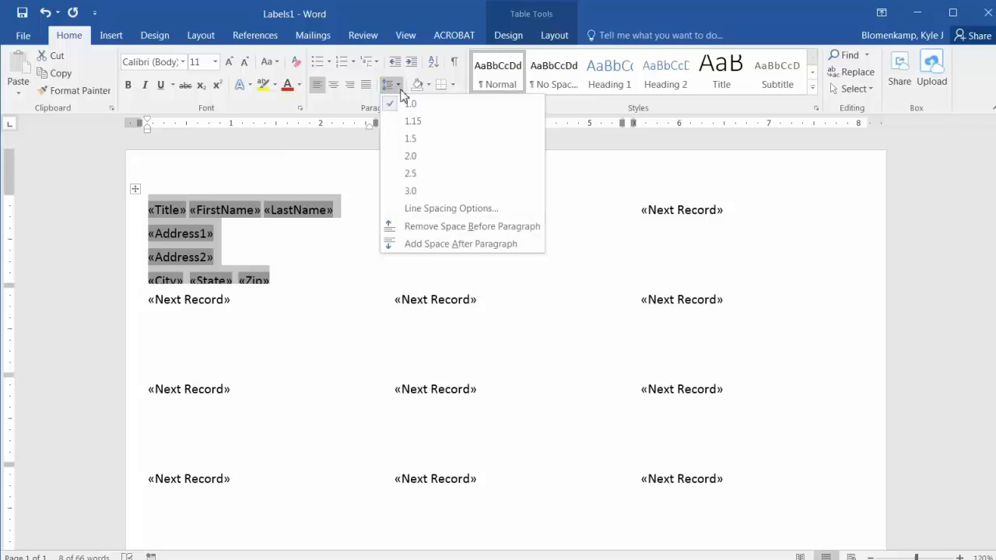
pyautogui.click(426, 229)
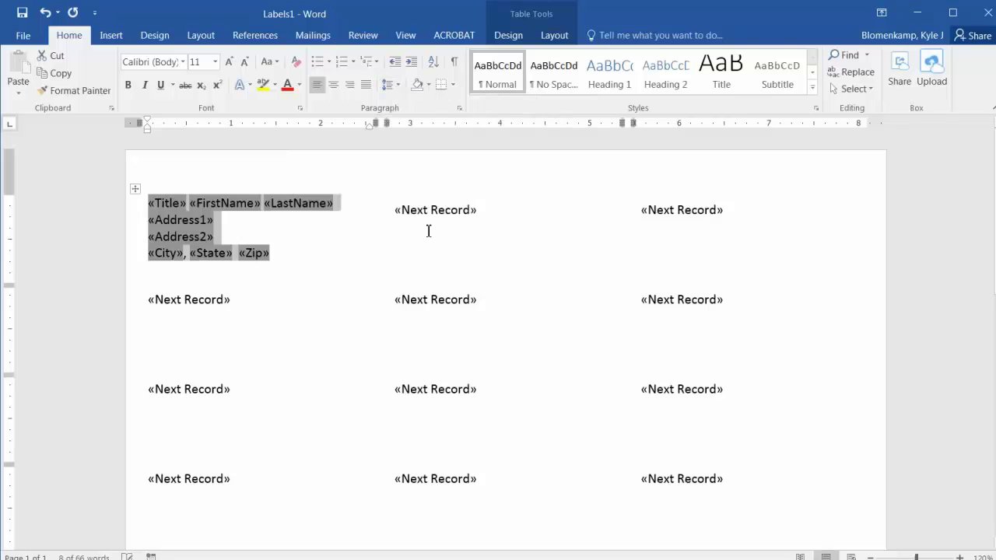
pyautogui.click(284, 255)
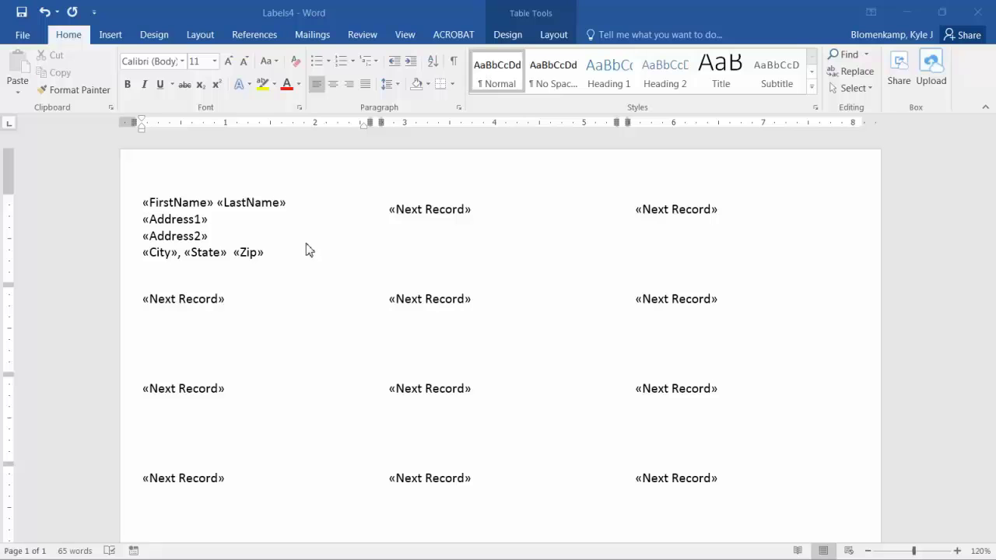
# Update Labels so every label copies the first label's name and address fields.
pyautogui.click(317, 38)
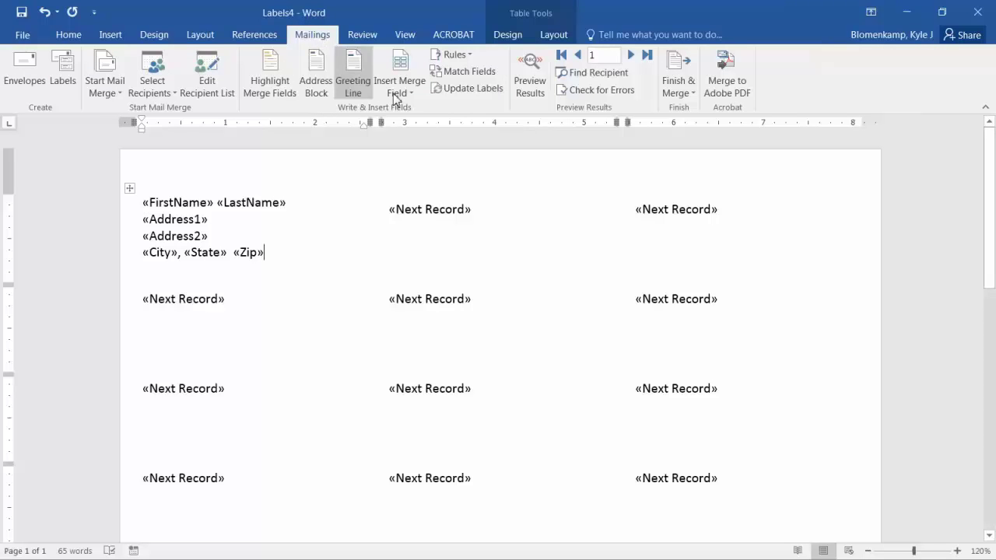
pyautogui.click(476, 91)
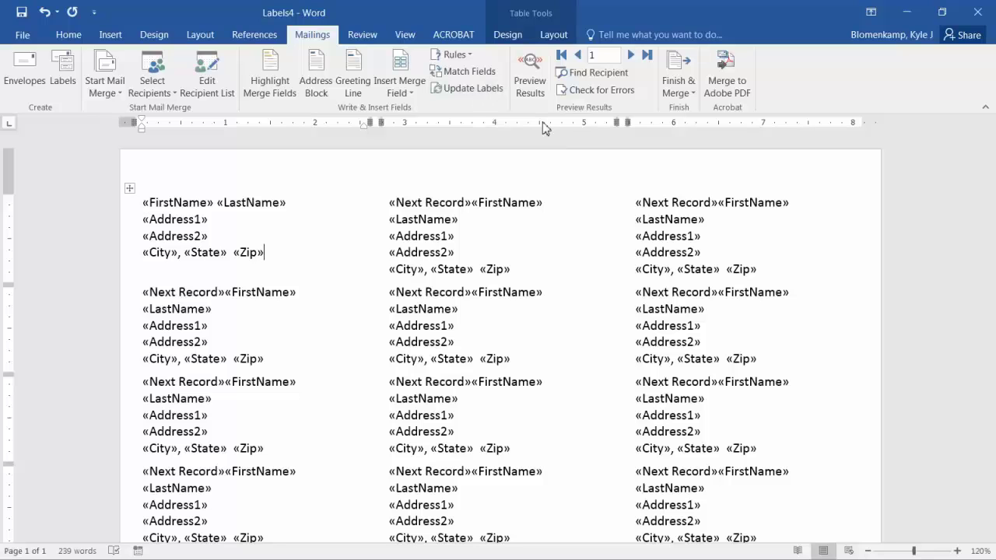
pyautogui.click(681, 84)
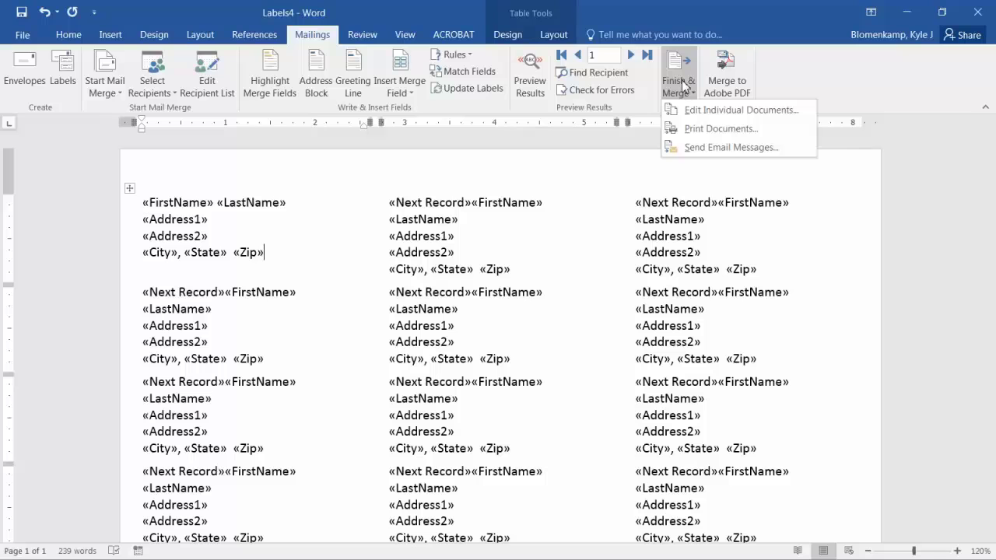
# Merge all records into a new editable document, Labels5.
pyautogui.click(700, 111)
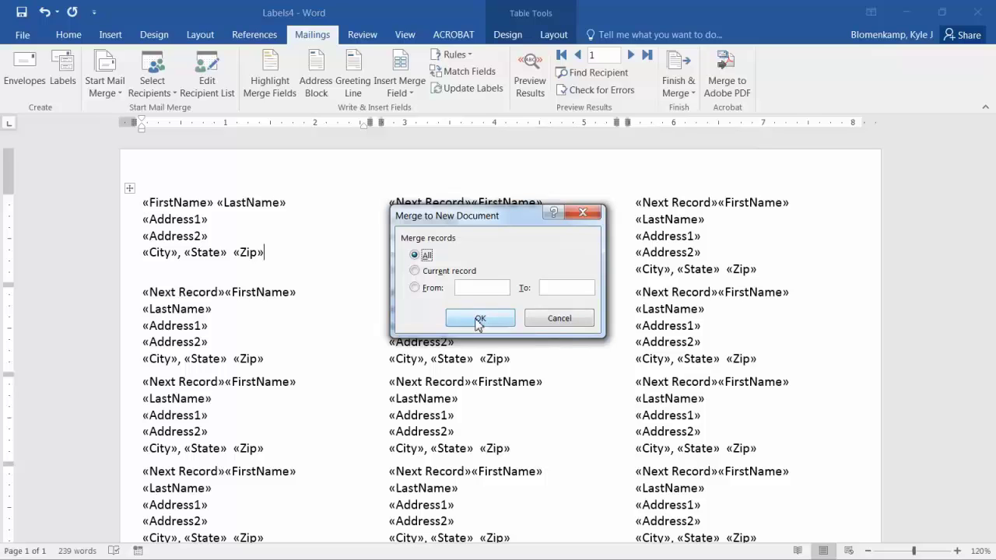
pyautogui.click(478, 319)
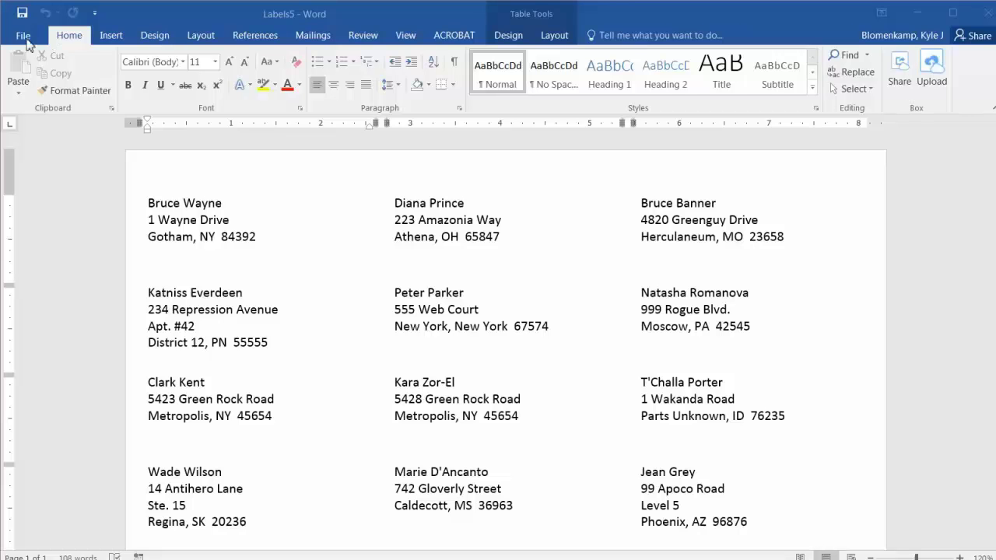
# Show the print preview of the merged Labels5 label sheet.
pyautogui.click(24, 35)
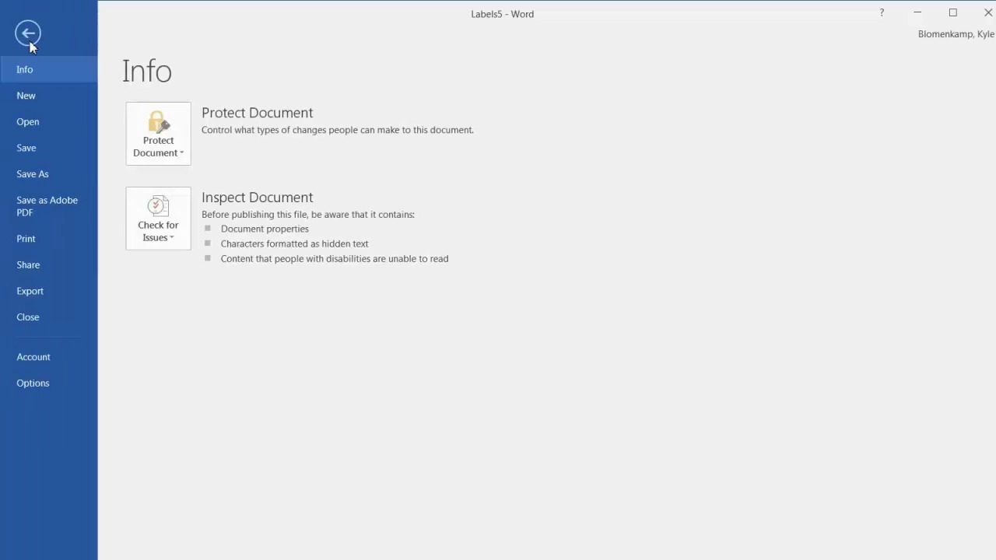
pyautogui.click(41, 249)
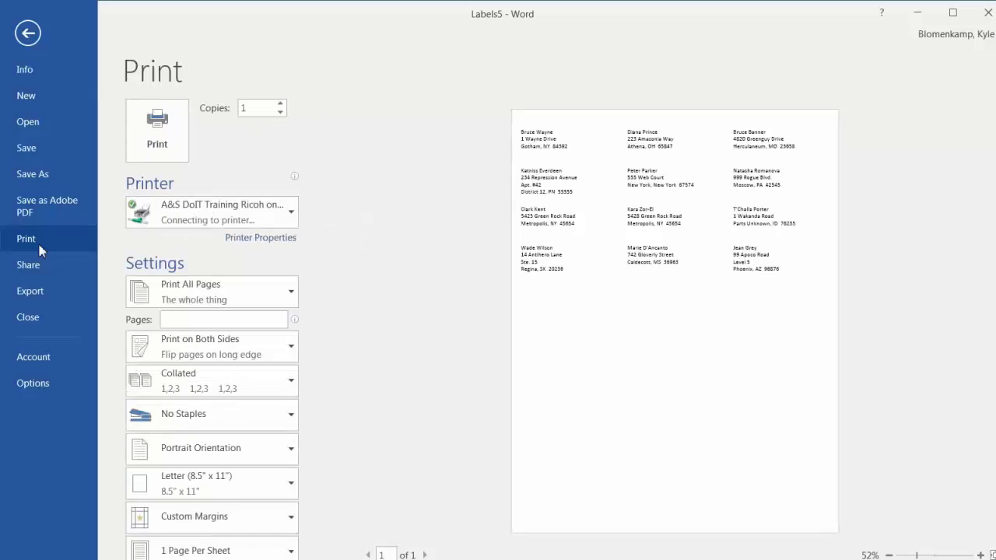